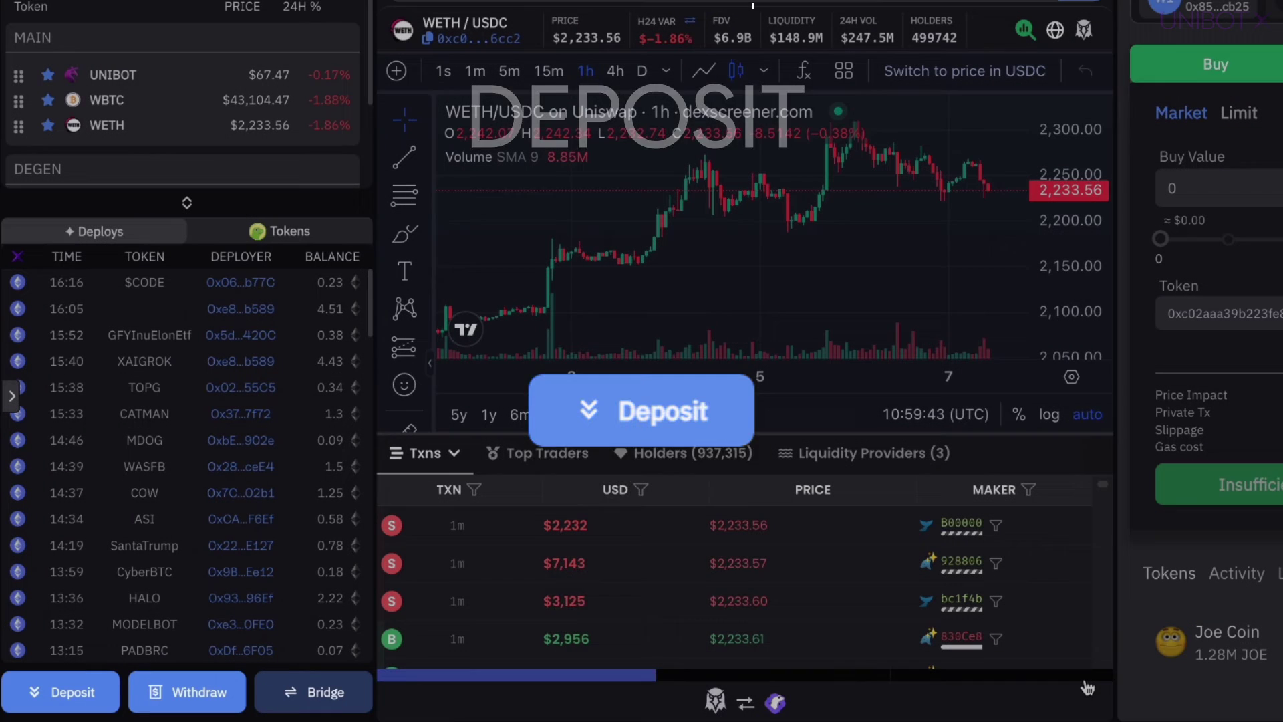
Deposit 0.05 ETH into wallet 2 and approve the transaction in MetaMask
click(50, 705)
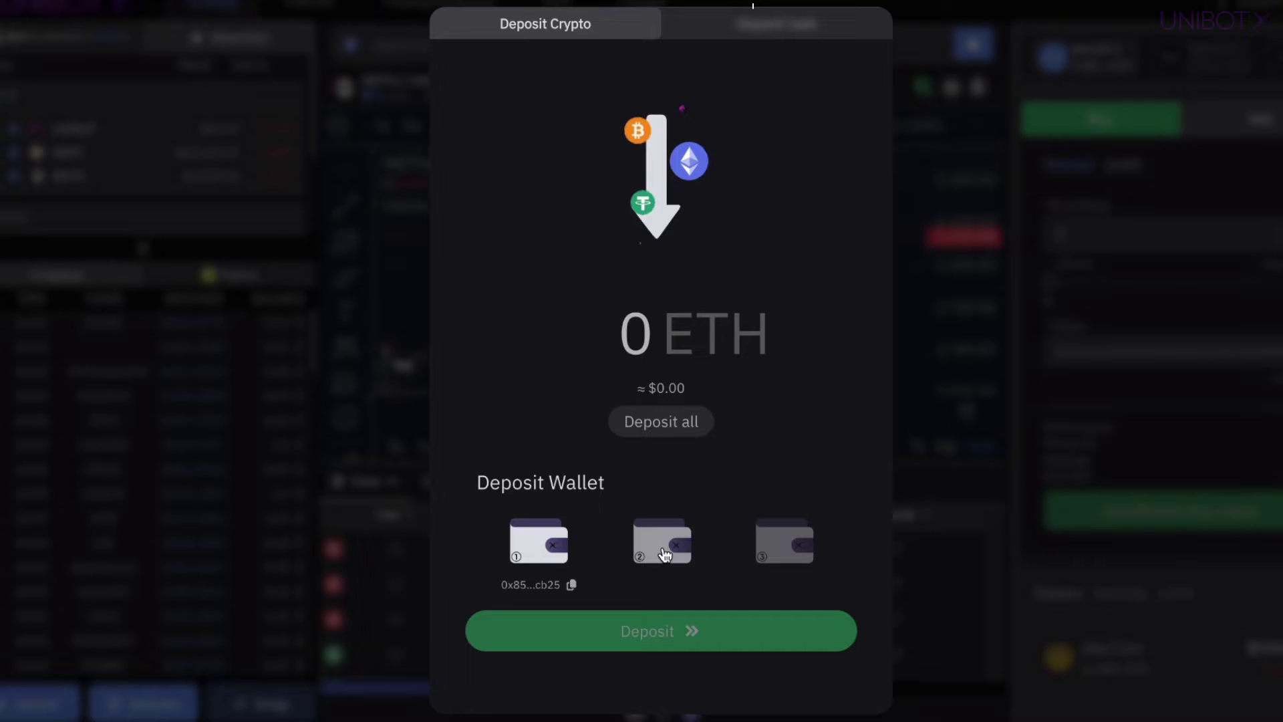
click(663, 550)
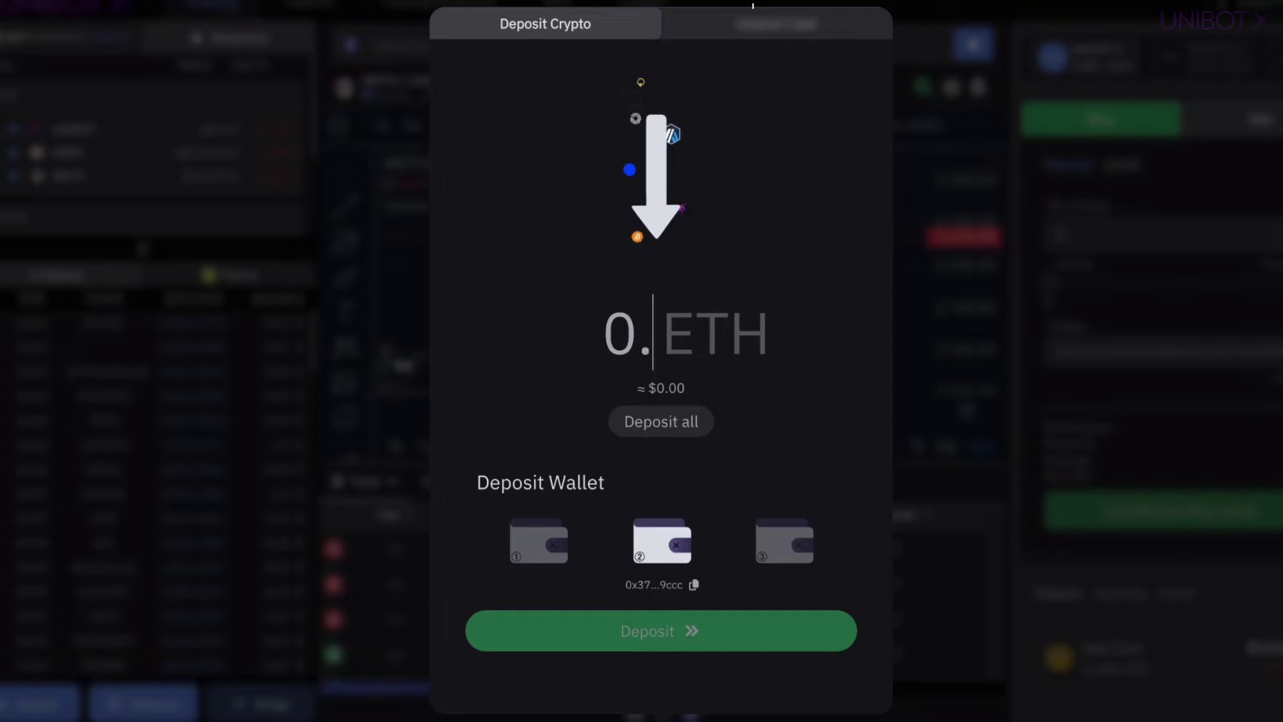
text(05)
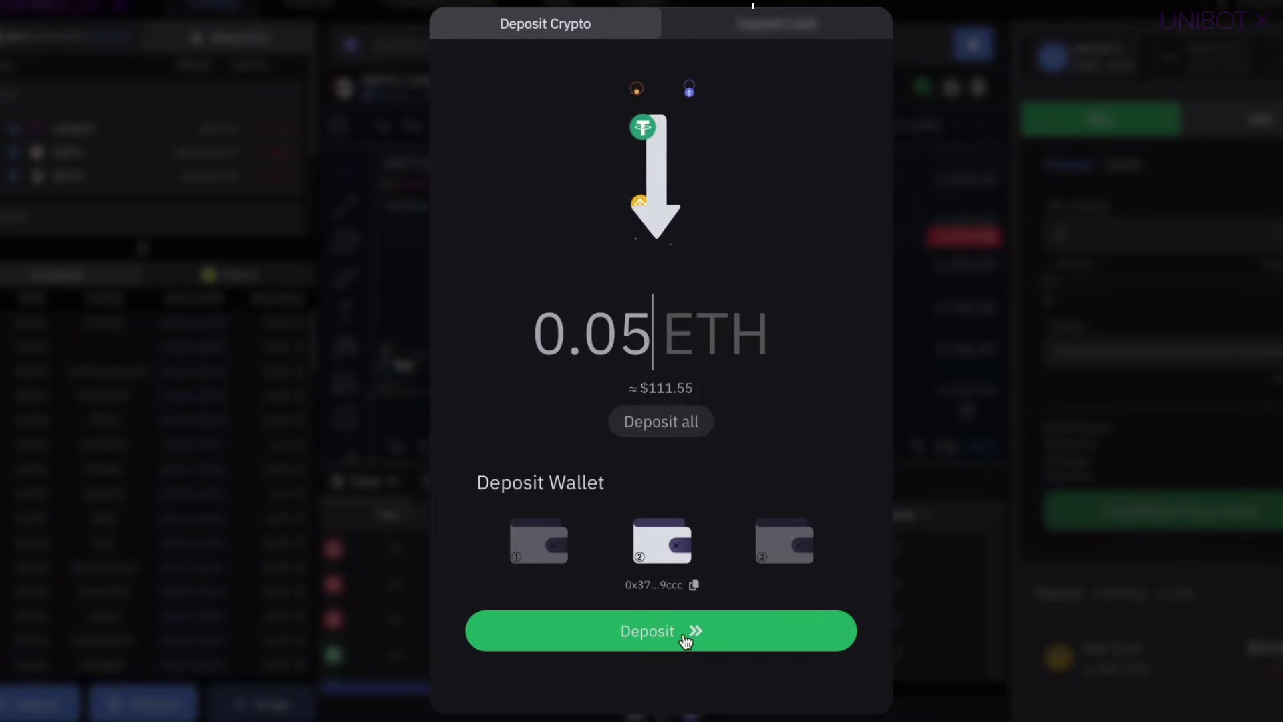
click(684, 639)
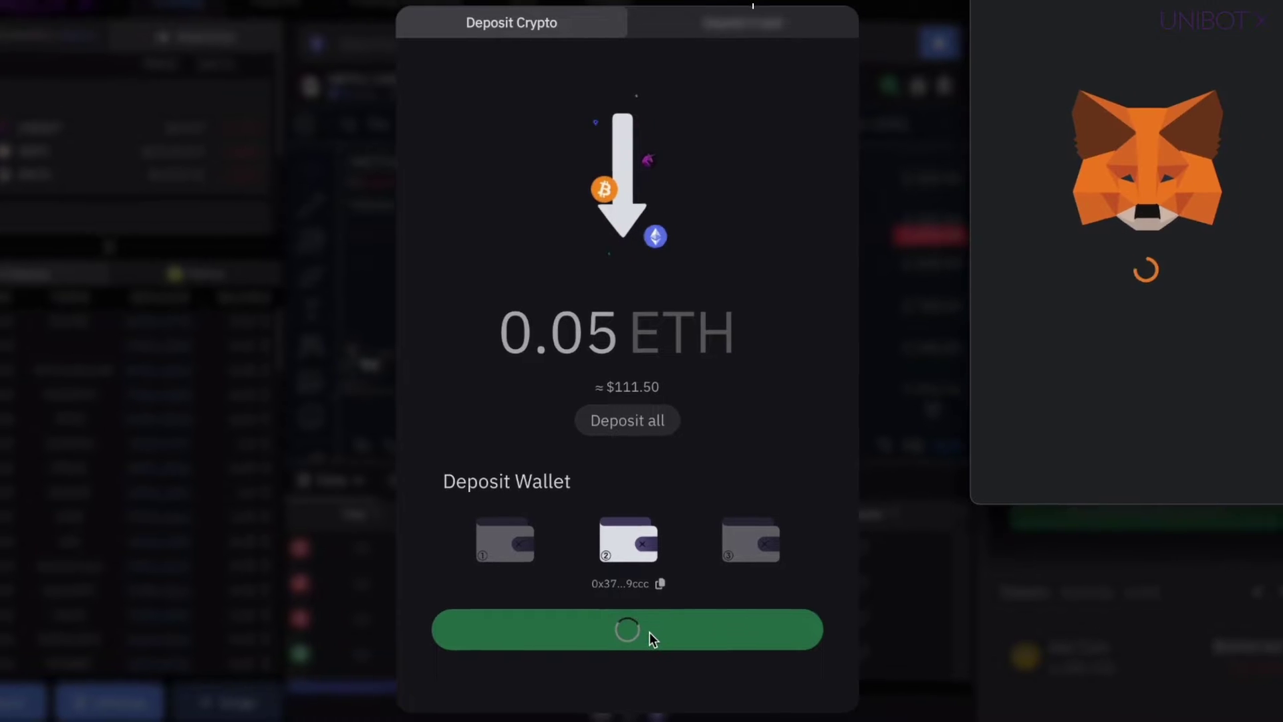
click(1143, 472)
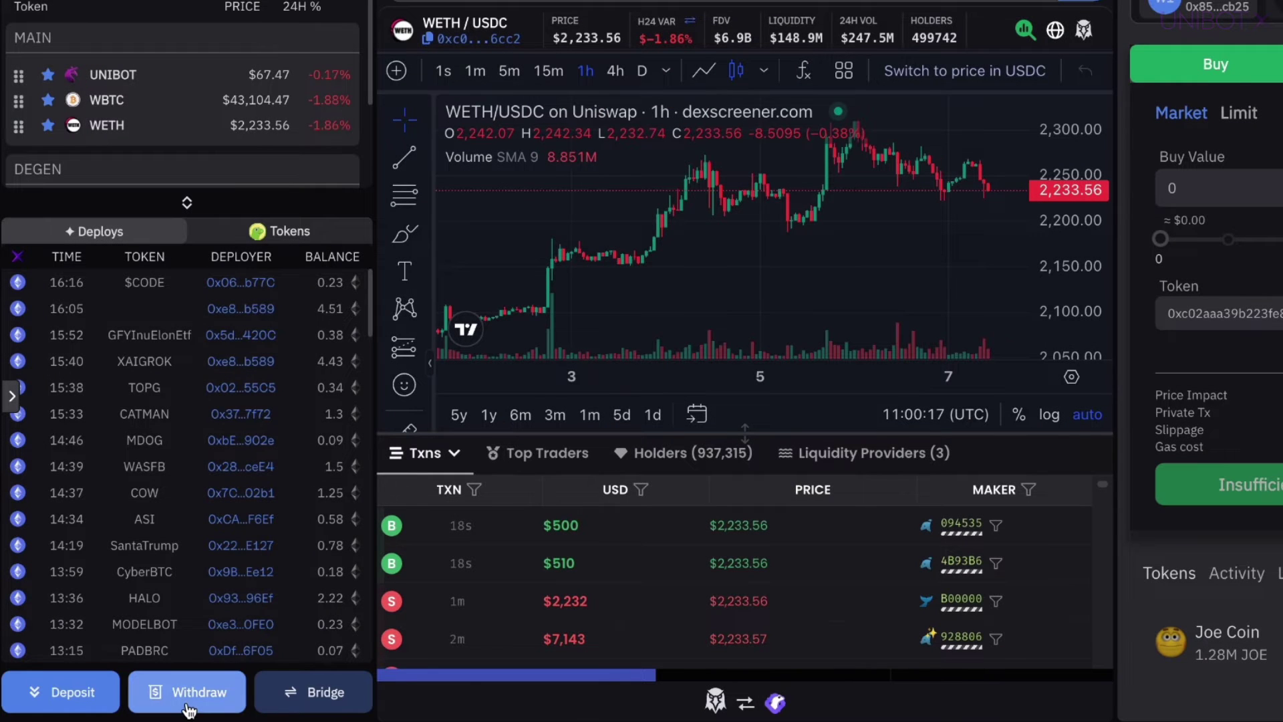
Start a withdrawal and begin entering a new account password
click(187, 706)
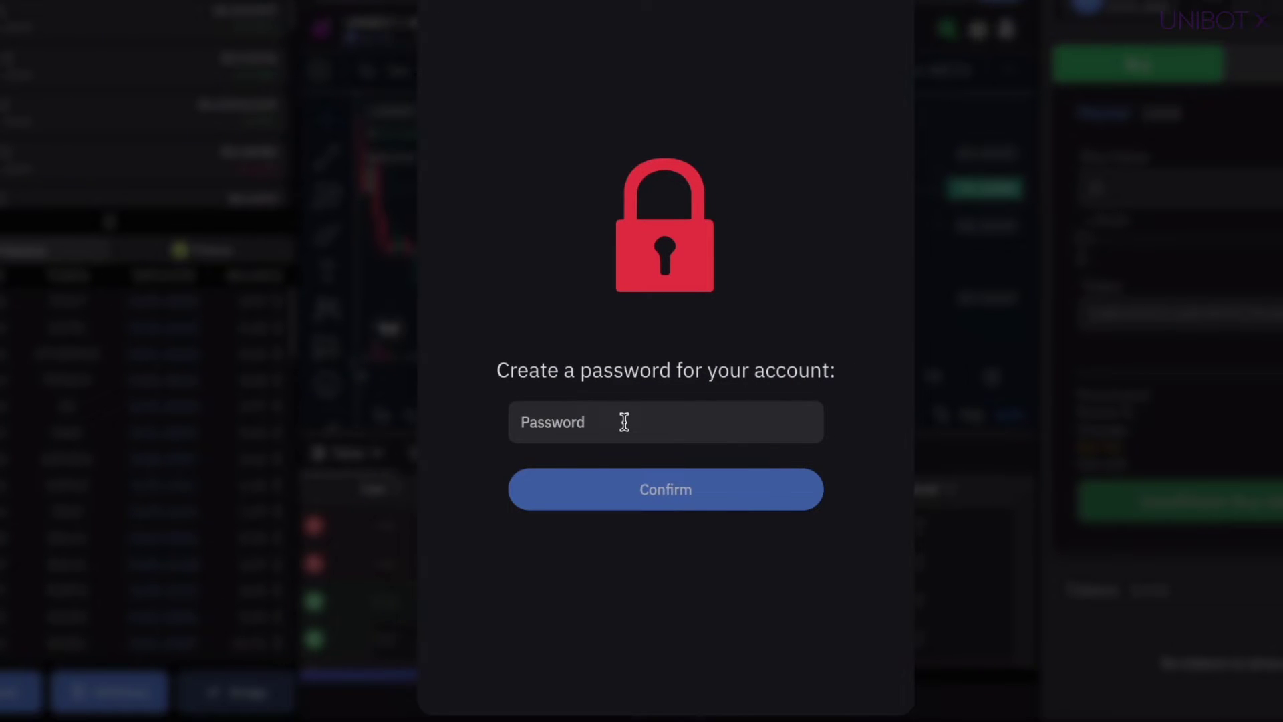
click(623, 422)
text(••••••)
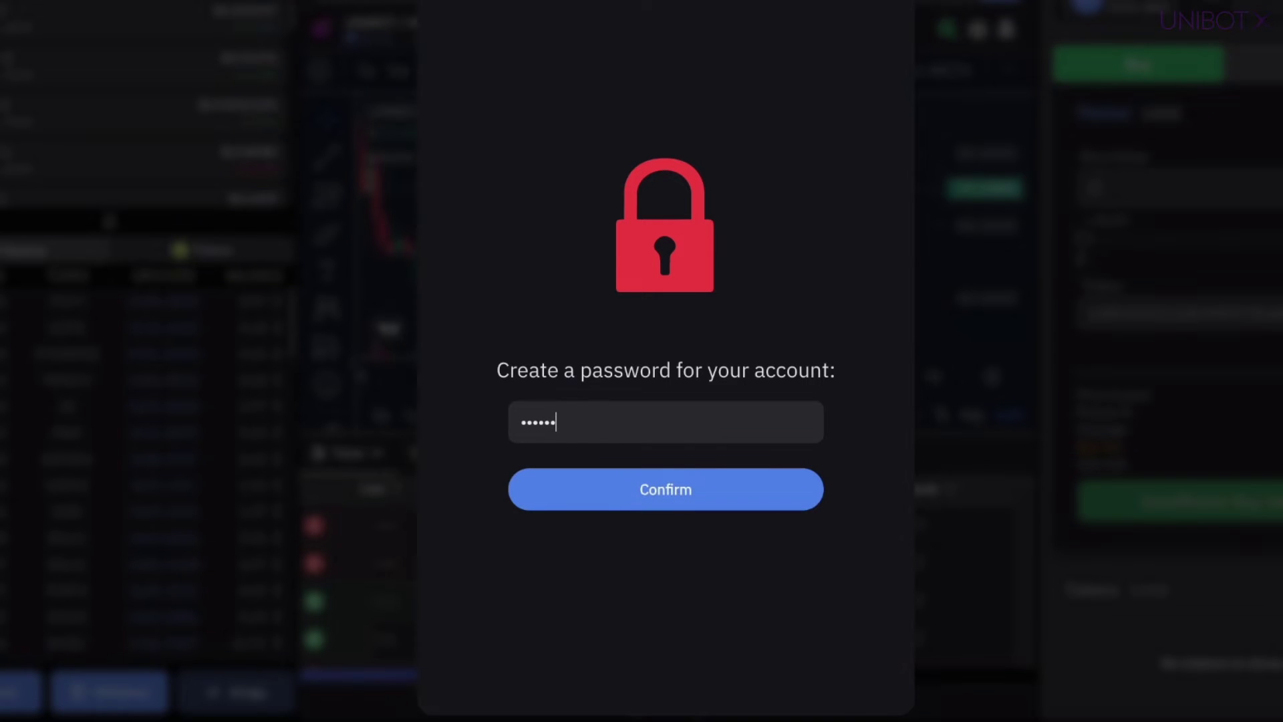
Confirm the new password, decline saving it, and paste the destination wallet address
click(666, 495)
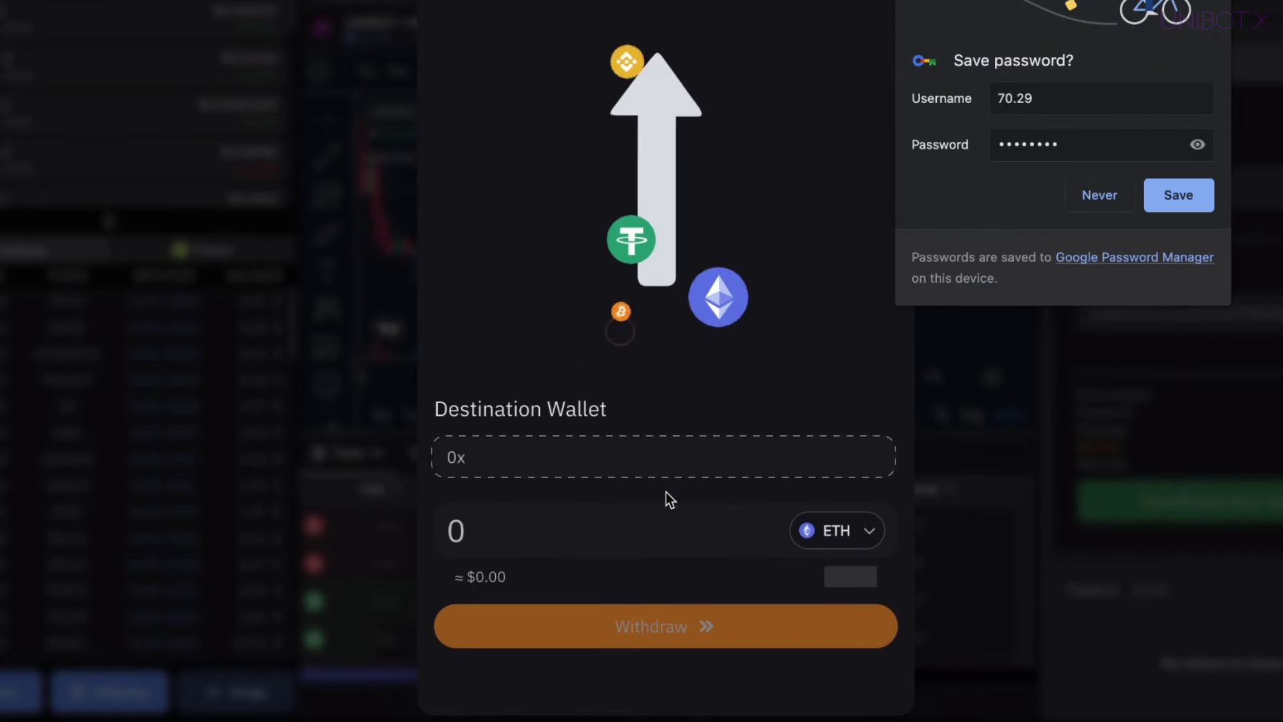
click(1099, 202)
click(682, 477)
key(ctrl+v)
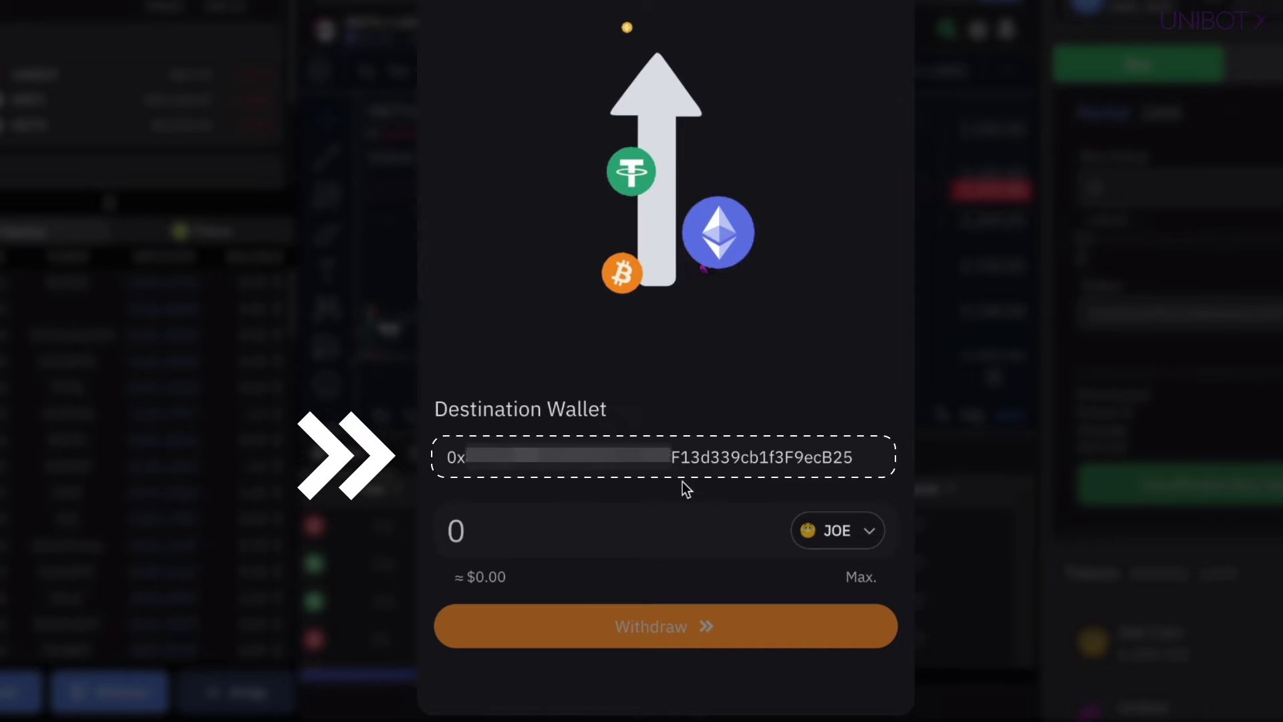
Set the withdrawal token to UNIBOT at the maximum balance of 19.0033
click(816, 532)
click(785, 401)
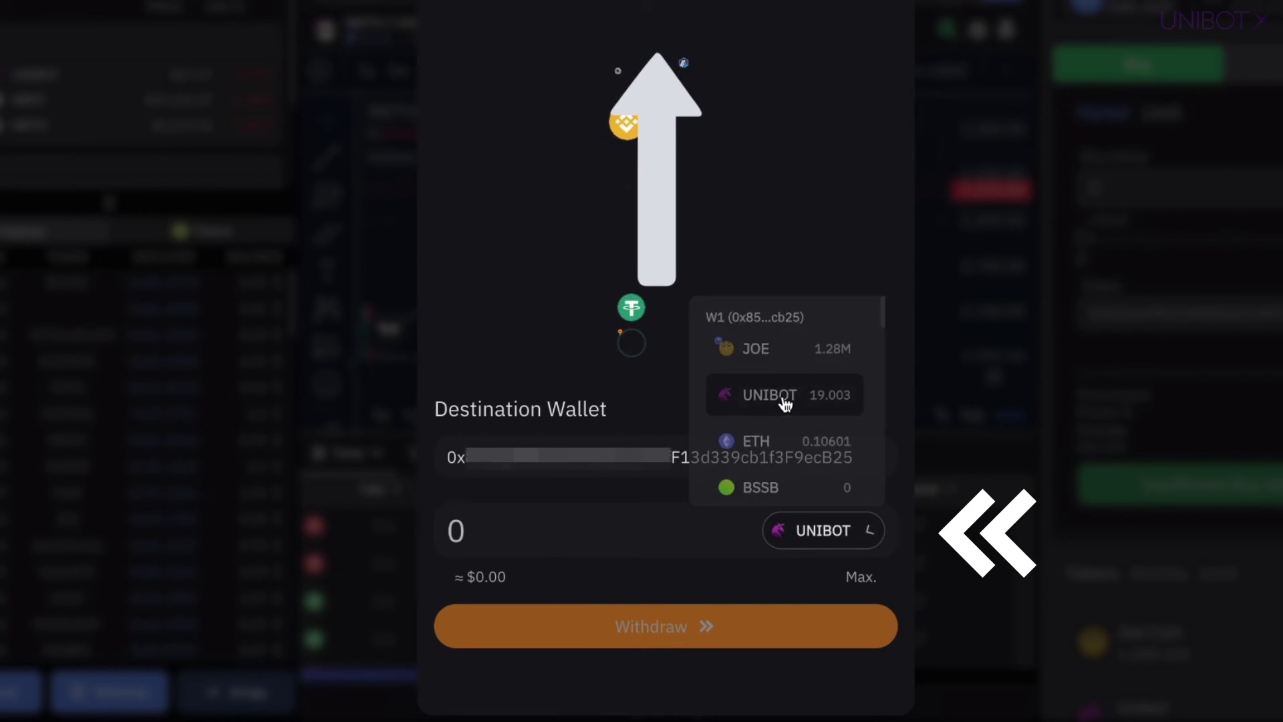
click(859, 576)
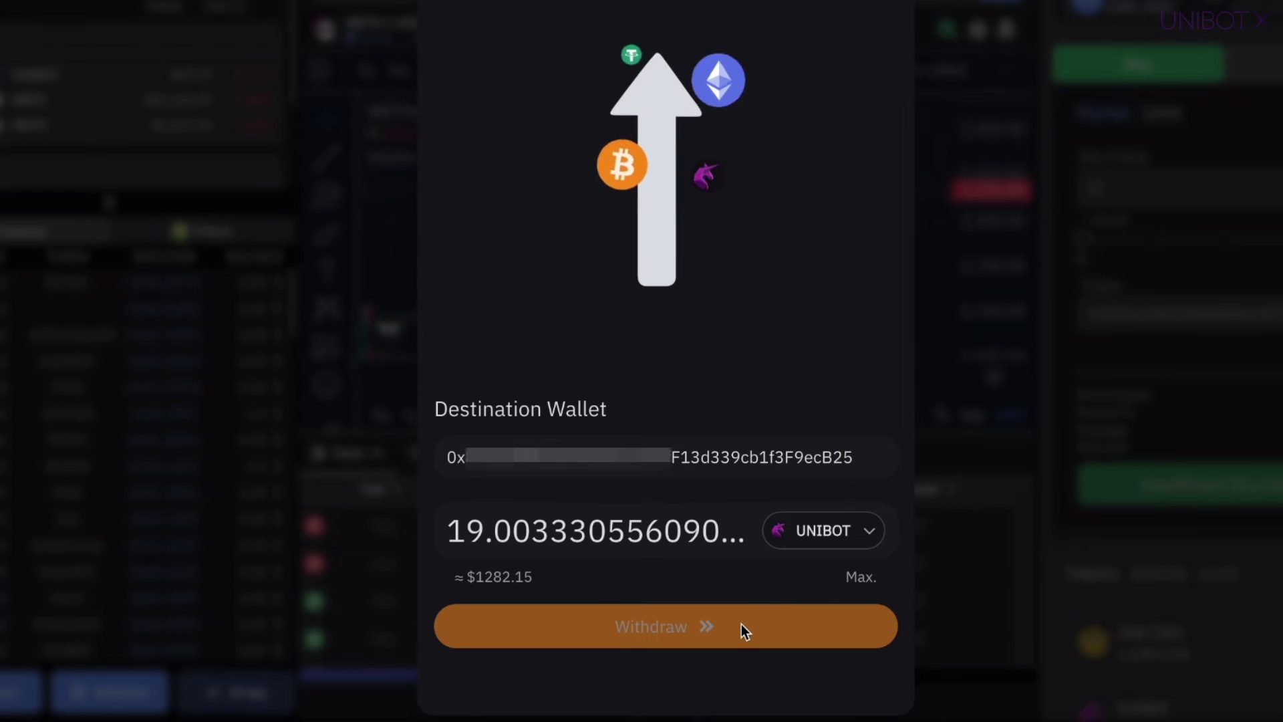